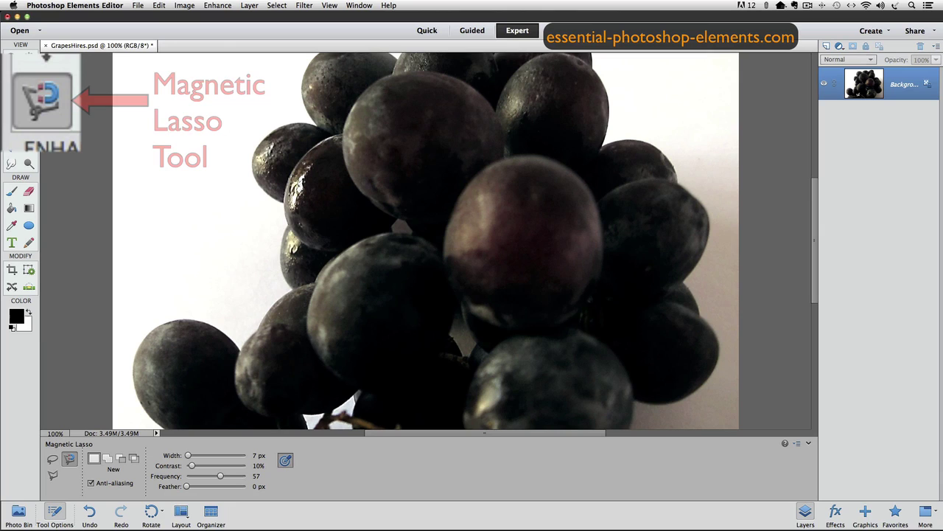
Switch from the Magnetic Lasso to the Polygonal Lasso in the Tool Options lasso group
left_click(69, 459)
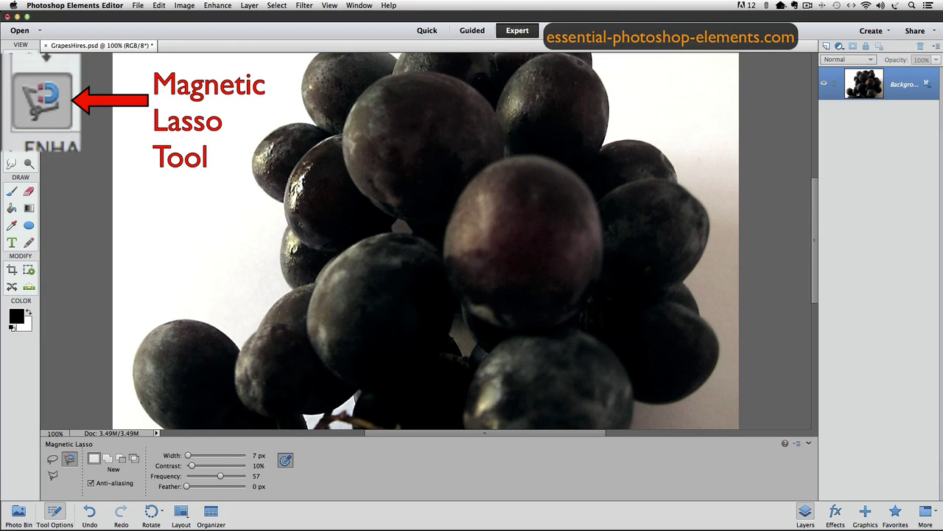
left_click(52, 475)
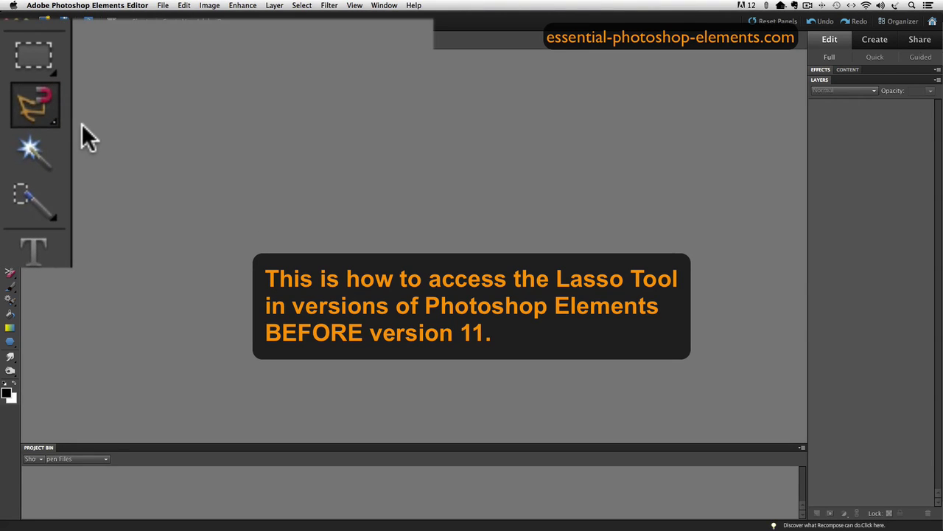
Choose the Lasso Tool from the toolbox's lasso flyout in Elements 10
left_click(30, 107)
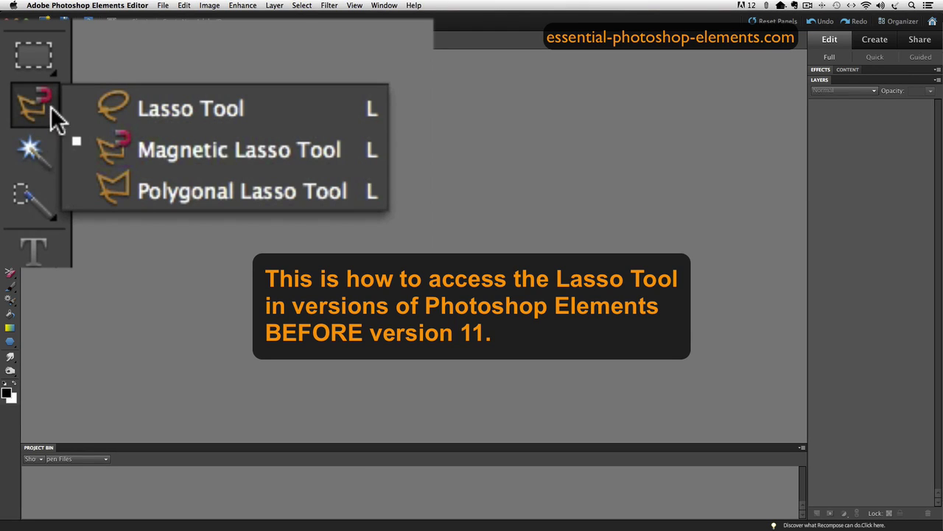
left_click(197, 112)
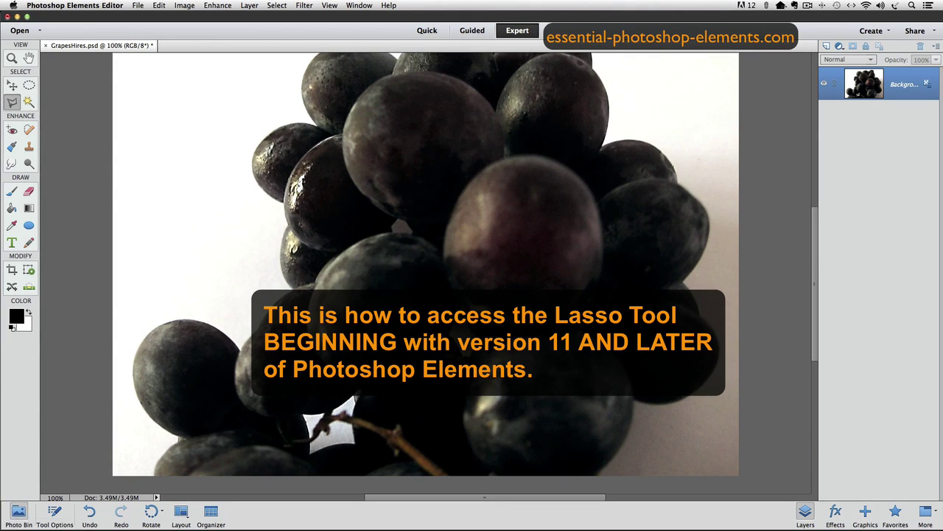
Show Photo Bin and Tool Options, then make the freehand Lasso active (Feather 0 px, Anti-aliasing on)
left_click(18, 512)
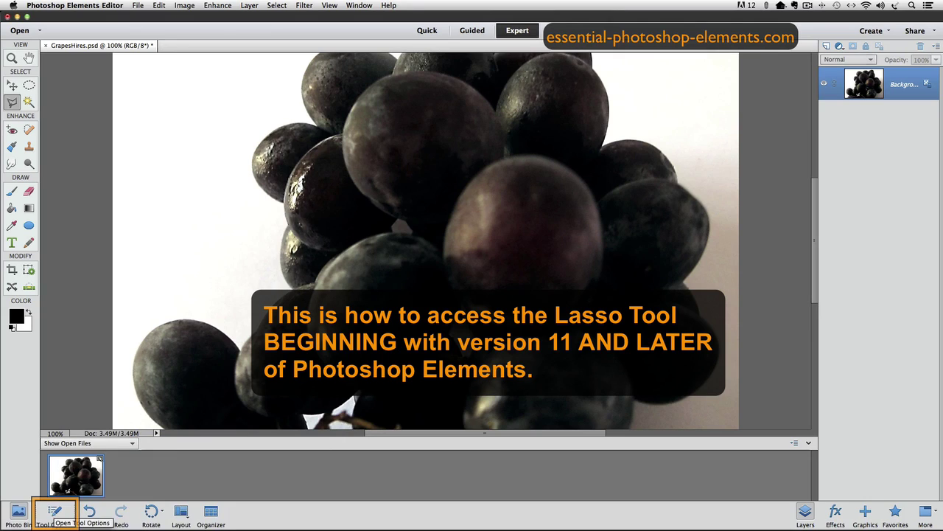
left_click(55, 511)
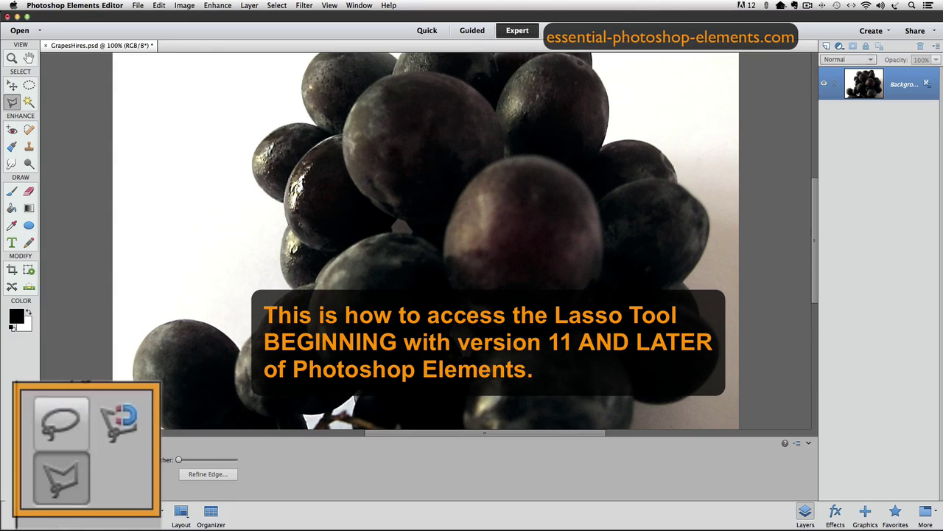
left_click(58, 421)
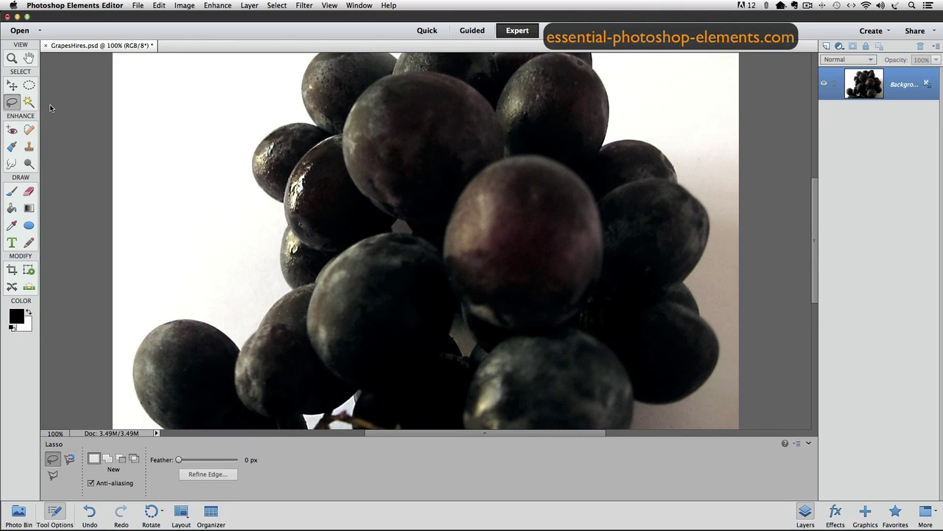
mouse_move(166, 187)
left_mouse_down()
mouse_move(161, 135)
mouse_move(193, 132)
mouse_move(219, 169)
mouse_move(198, 209)
left_mouse_up()
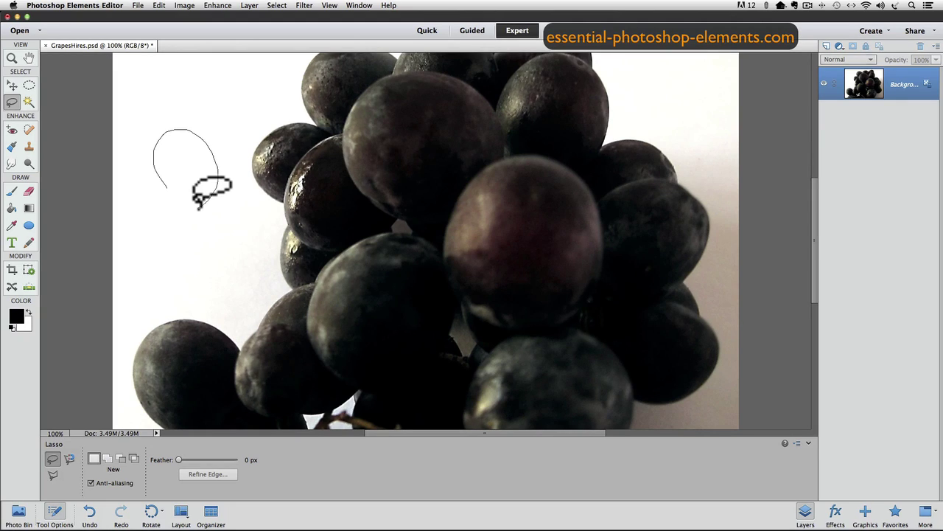
left_click_drag(197, 208, 199, 208)
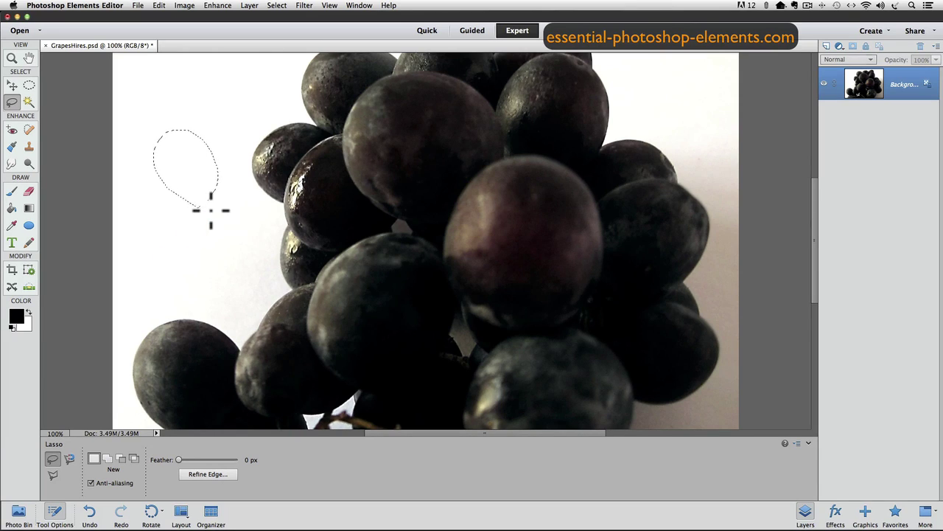
mouse_move(211, 210)
left_mouse_down()
mouse_move(199, 244)
mouse_move(210, 251)
mouse_move(230, 247)
mouse_move(223, 216)
left_mouse_up()
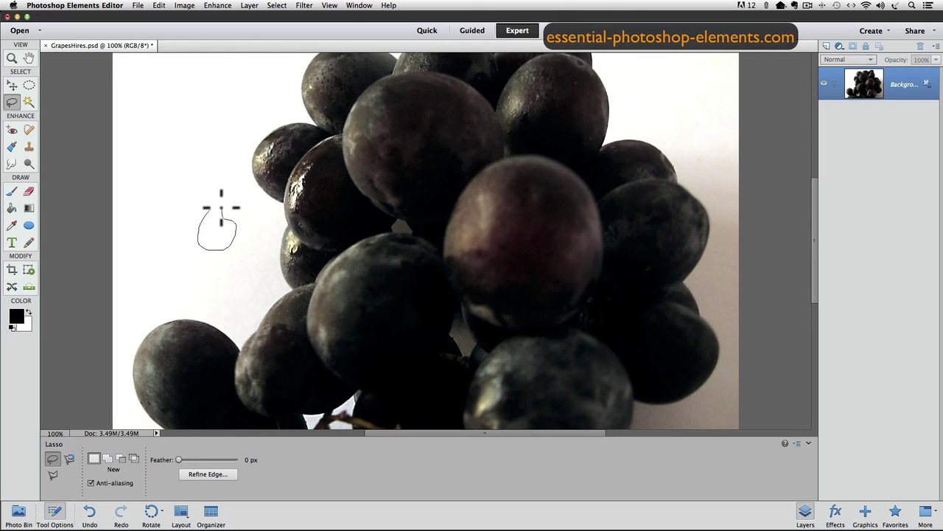
left_click(213, 213)
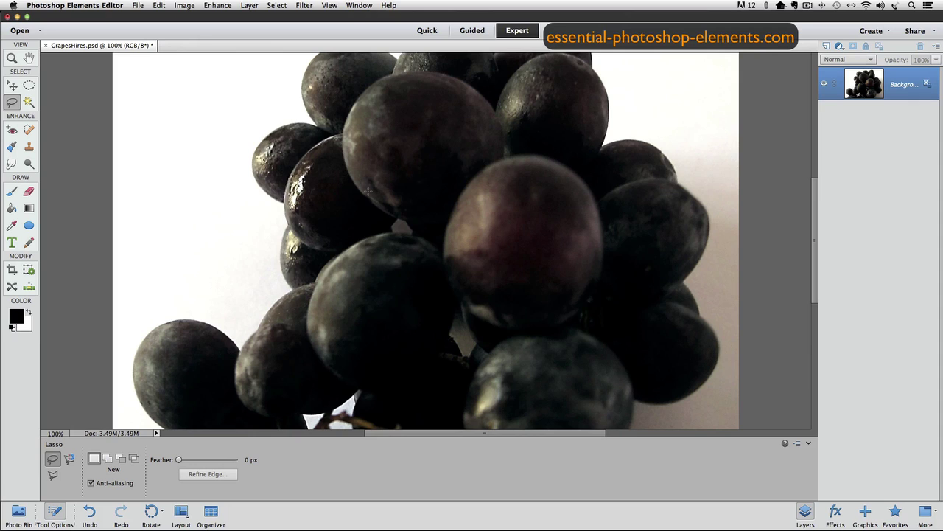
mouse_move(368, 191)
left_mouse_down()
mouse_move(323, 138)
mouse_move(337, 87)
mouse_move(392, 85)
mouse_move(430, 125)
left_mouse_up()
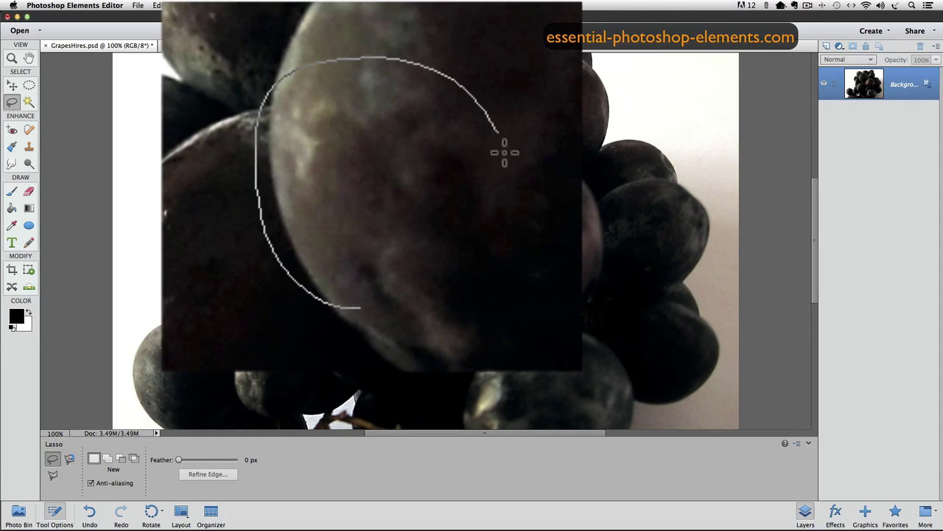
mouse_move(504, 153)
left_mouse_down()
mouse_move(514, 211)
mouse_move(506, 246)
mouse_move(469, 284)
mouse_move(391, 309)
left_mouse_up()
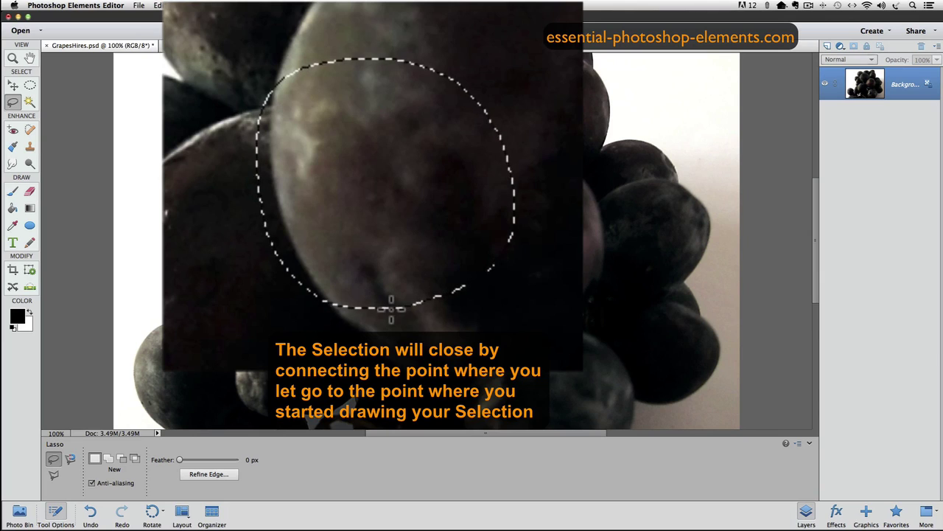
left_click(378, 194)
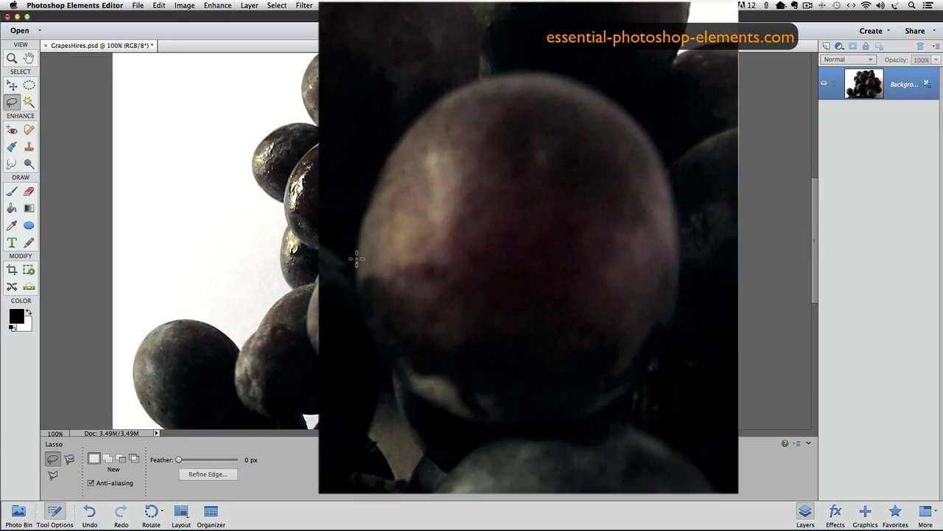
Lasso a rough loop around the top half of the central reddish grape
mouse_move(357, 259)
left_mouse_down()
mouse_move(389, 151)
mouse_move(421, 112)
mouse_move(474, 82)
mouse_move(539, 73)
mouse_move(593, 89)
mouse_move(668, 156)
left_mouse_up()
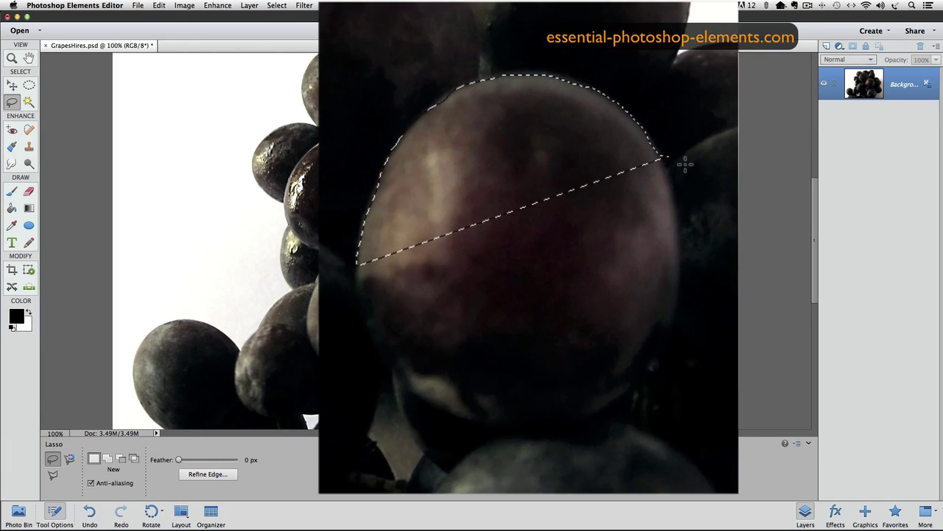
key("shift")
left_click(621, 215)
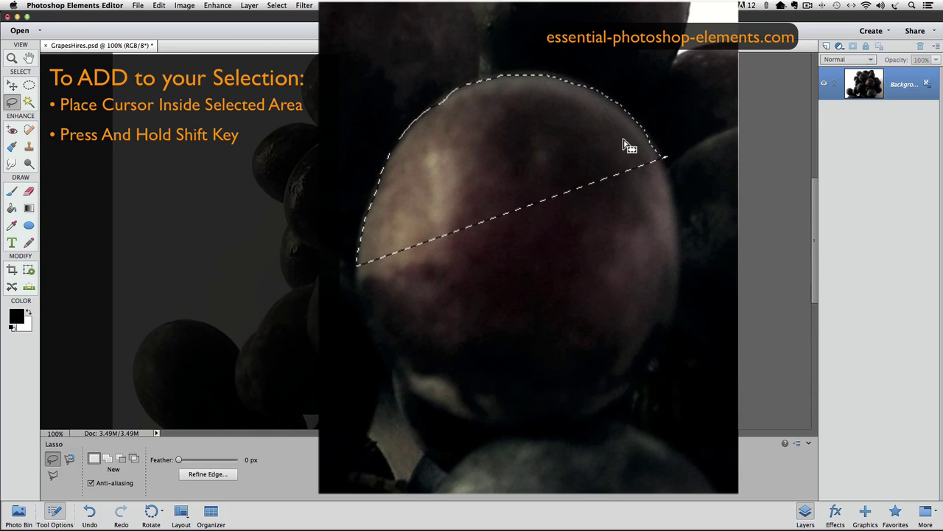
Shift-lasso around the grape's lower half to add it to the top-half selection
key("shift")
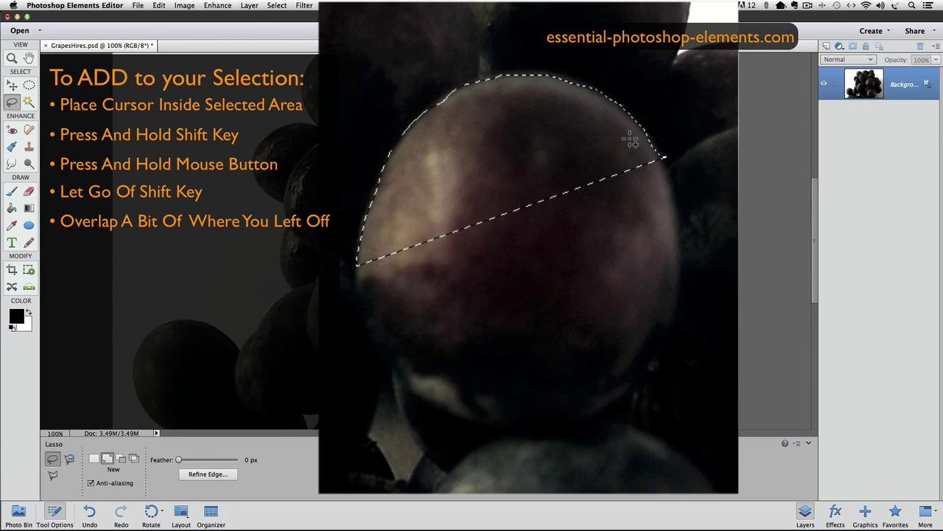
left_click_drag(644, 141, 654, 151)
mouse_move(654, 151)
left_mouse_down()
mouse_move(679, 265)
mouse_move(676, 317)
mouse_move(630, 373)
mouse_move(547, 417)
mouse_move(485, 423)
mouse_move(417, 396)
mouse_move(392, 374)
mouse_move(359, 288)
left_mouse_up()
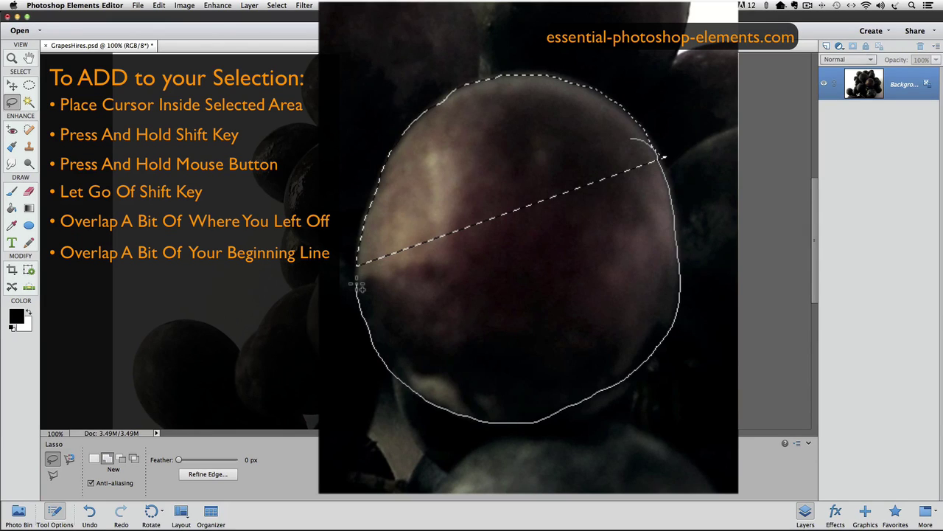
left_click_drag(358, 288, 362, 250)
left_click_drag(362, 251, 357, 244)
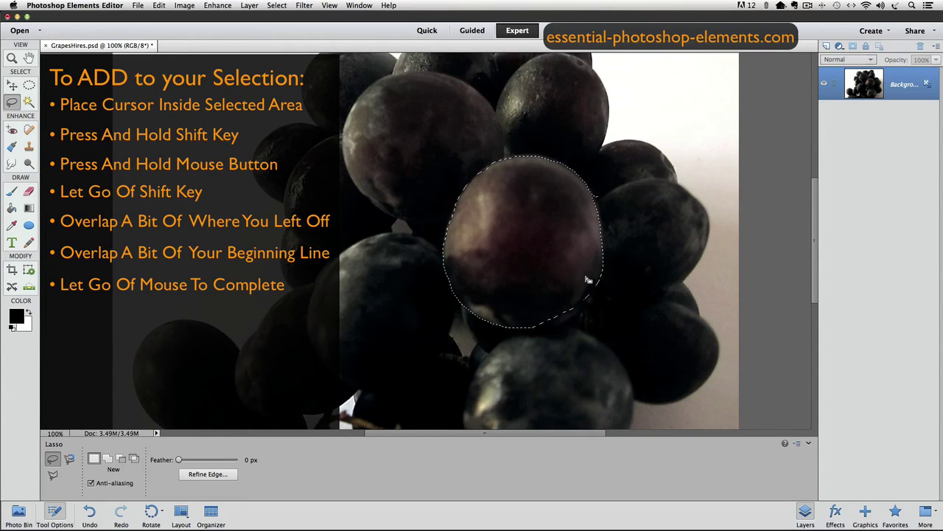
Add the missed sliver along the grape's lower-right edge with another additive lasso loop
left_click_drag(587, 280, 588, 291)
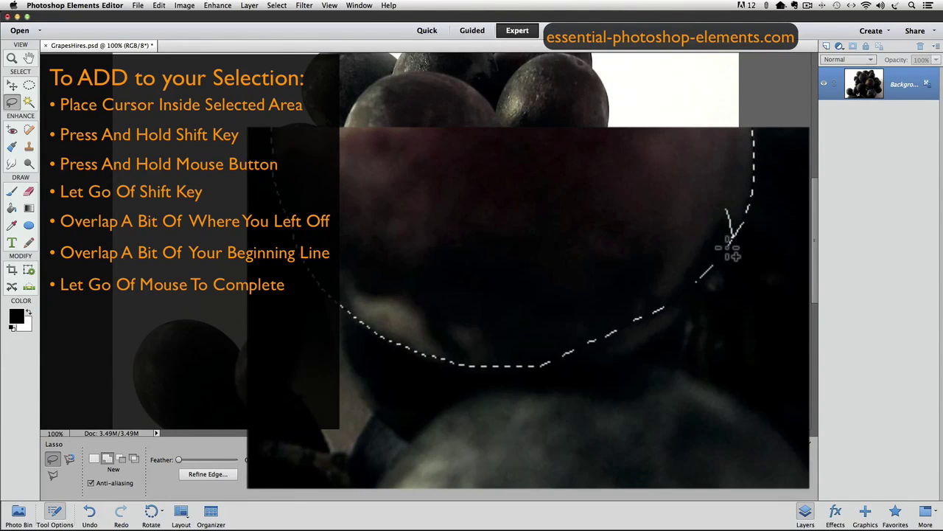
mouse_move(728, 247)
left_mouse_down()
mouse_move(696, 299)
mouse_move(618, 352)
mouse_move(528, 373)
left_mouse_up()
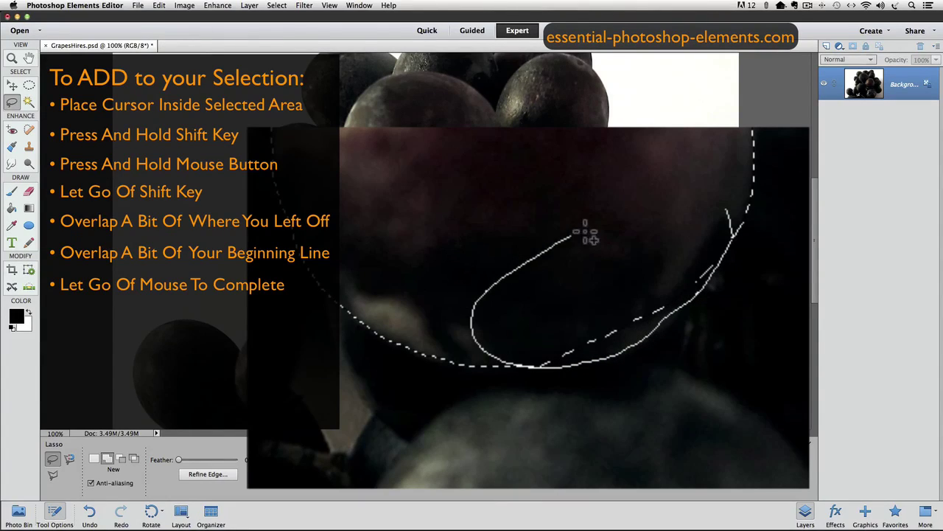
left_click_drag(584, 231, 585, 232)
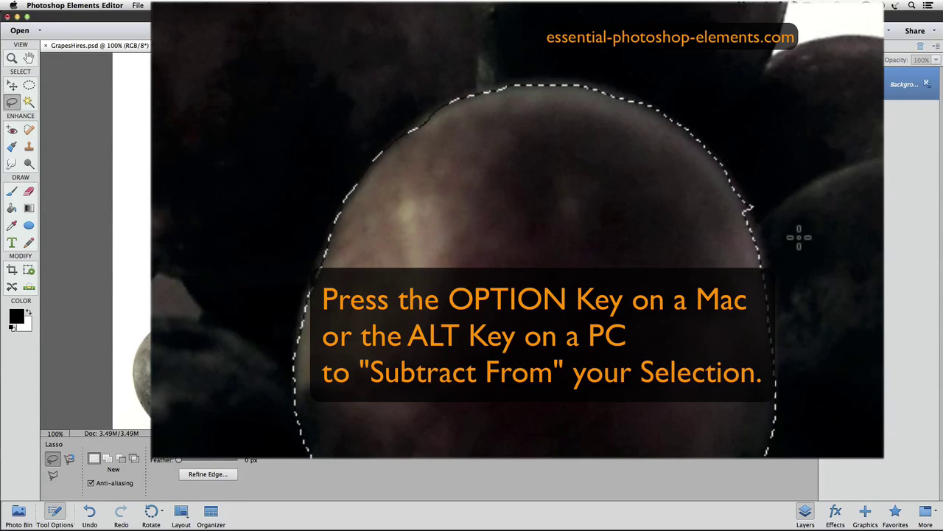
left_click(799, 237, "alt")
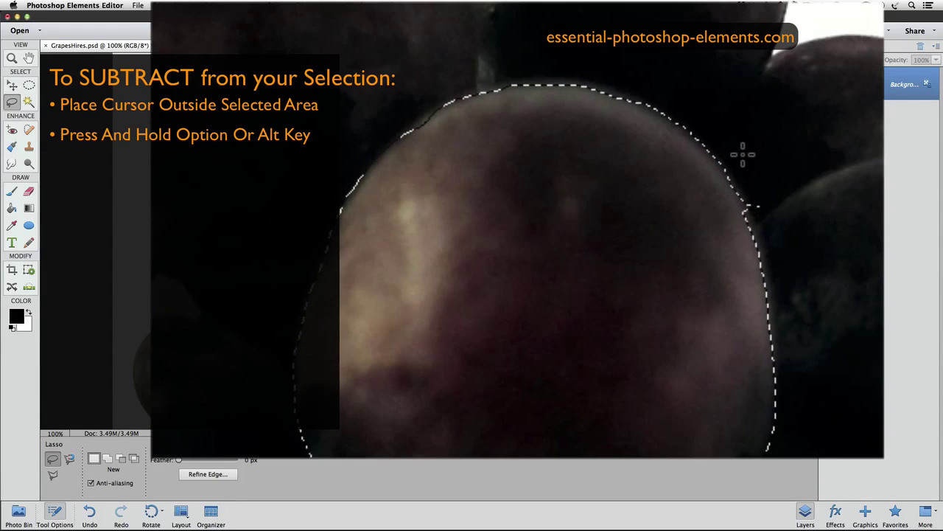
Alt-lasso around the upper-right bump to subtract it, smoothing the selection's right edge
key("alt")
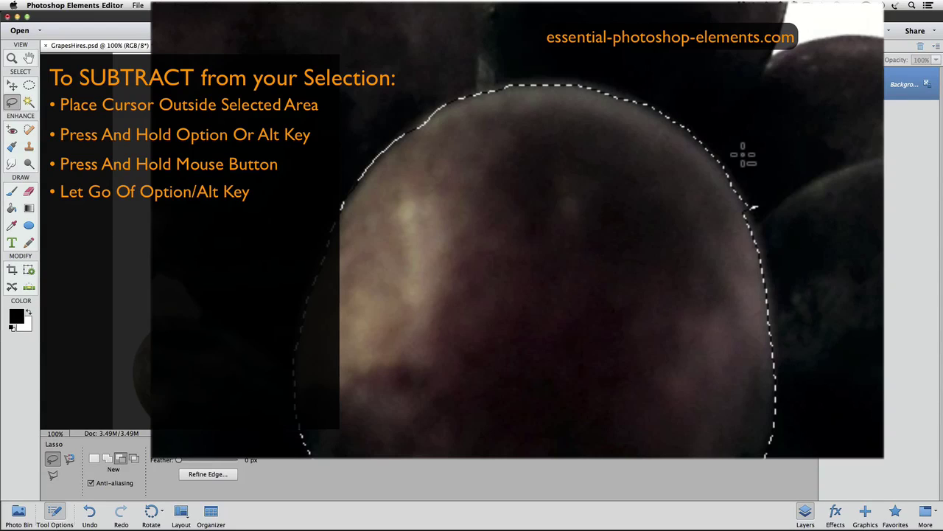
left_click_drag(743, 155, 737, 191)
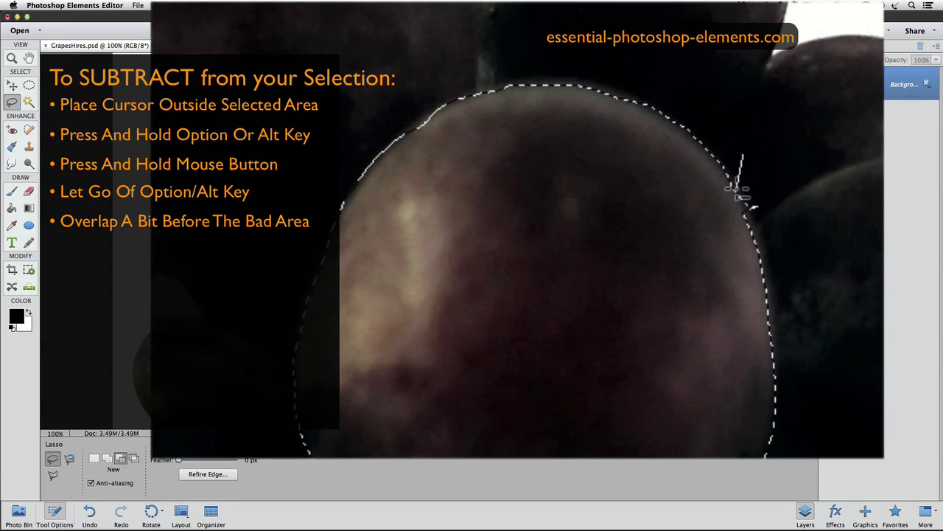
mouse_move(737, 191)
left_mouse_down()
mouse_move(753, 225)
mouse_move(778, 227)
mouse_move(796, 212)
mouse_move(790, 183)
left_mouse_up()
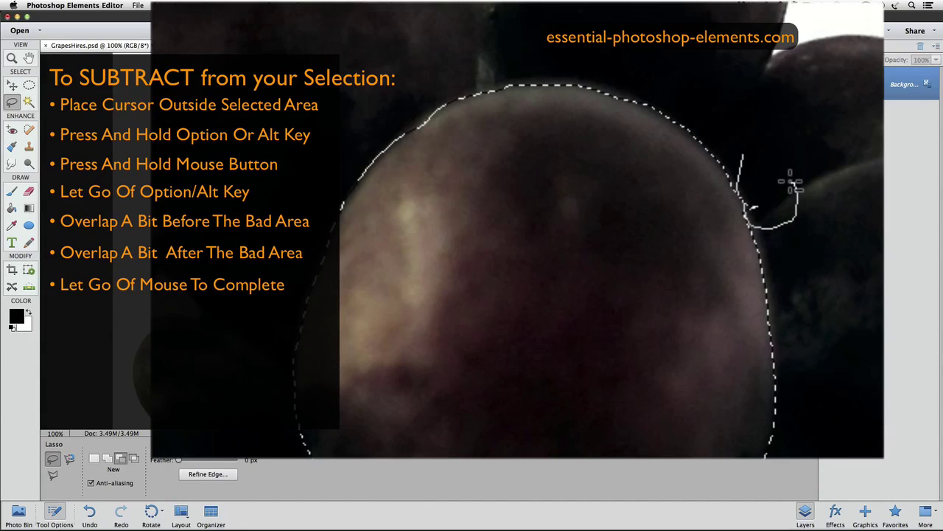
left_click_drag(790, 182, 786, 183)
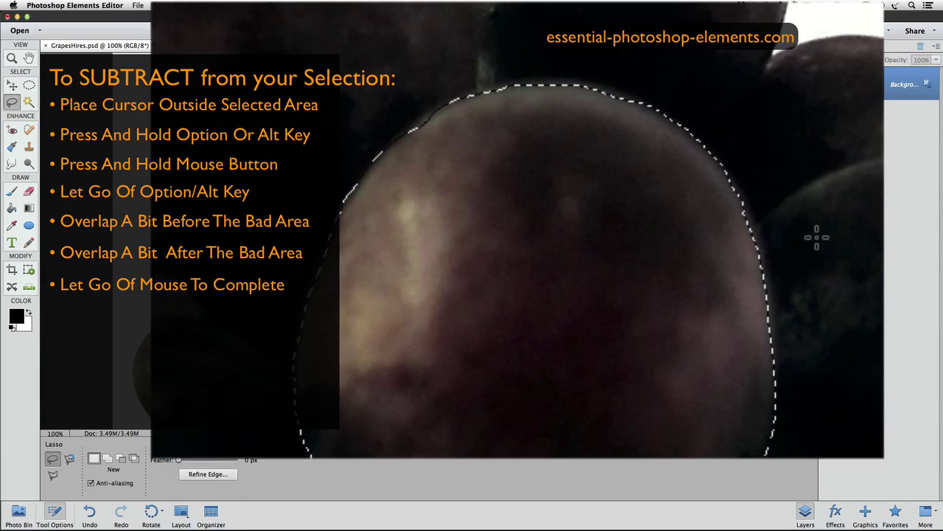